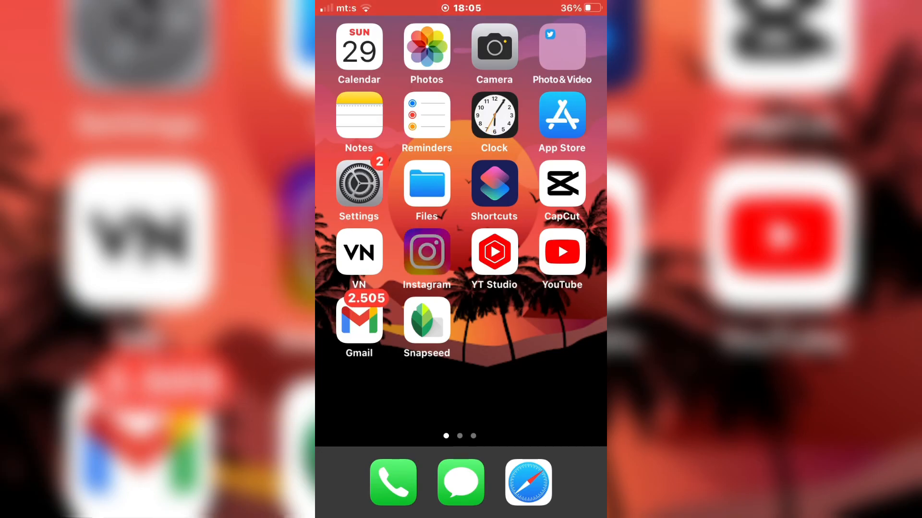
Step: Launch Instagram and glance through the direct messages inbox, swiping the notes row
{"action": "left_click", "coordinate": [428, 251]}
{"action": "left_click", "coordinate": [581, 33]}
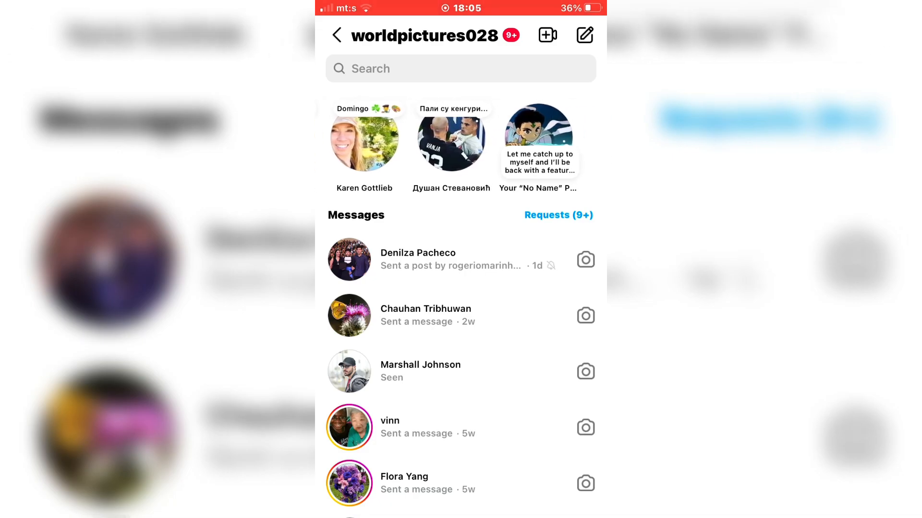
{"action": "left_click_drag", "start_coordinate": [403, 144], "coordinate": [490, 144]}
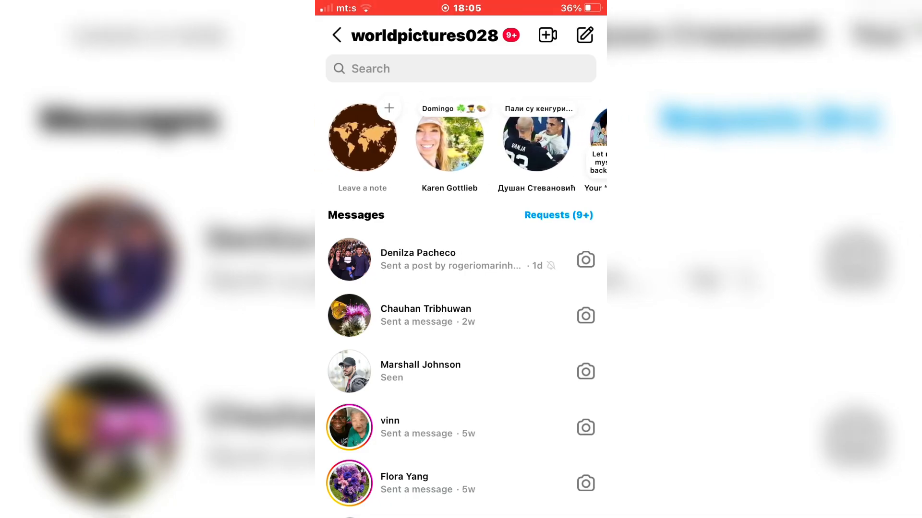
Step: Return to the feed, then reach Privacy via the worldpictures028 profile menu and Settings
{"action": "left_click", "coordinate": [336, 35]}
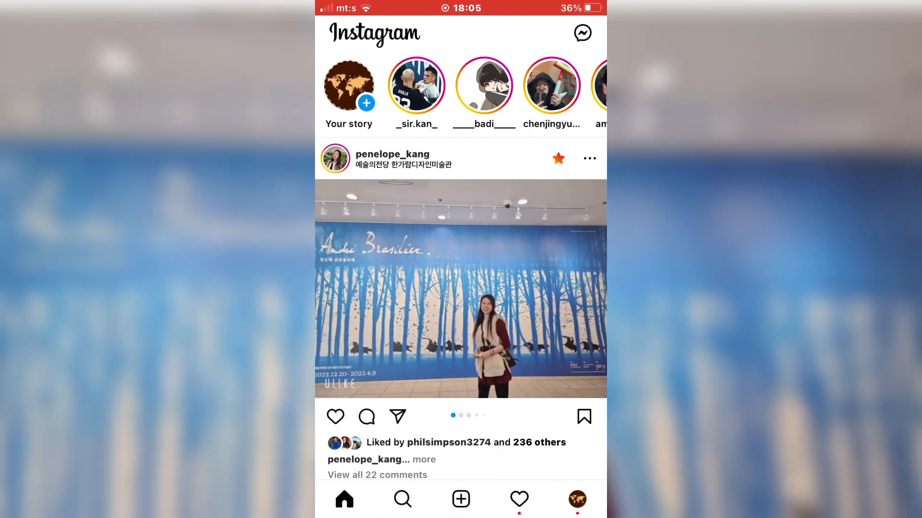
{"action": "left_click", "coordinate": [577, 499]}
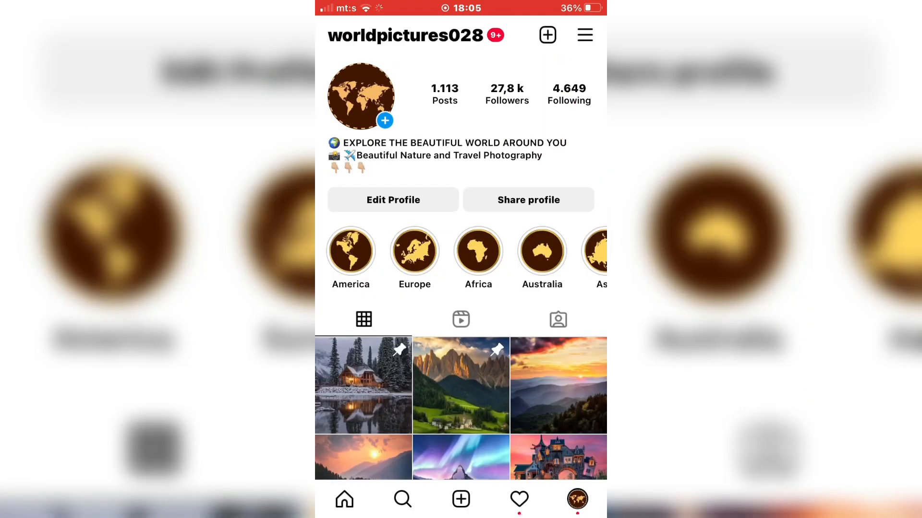
{"action": "left_click", "coordinate": [585, 34]}
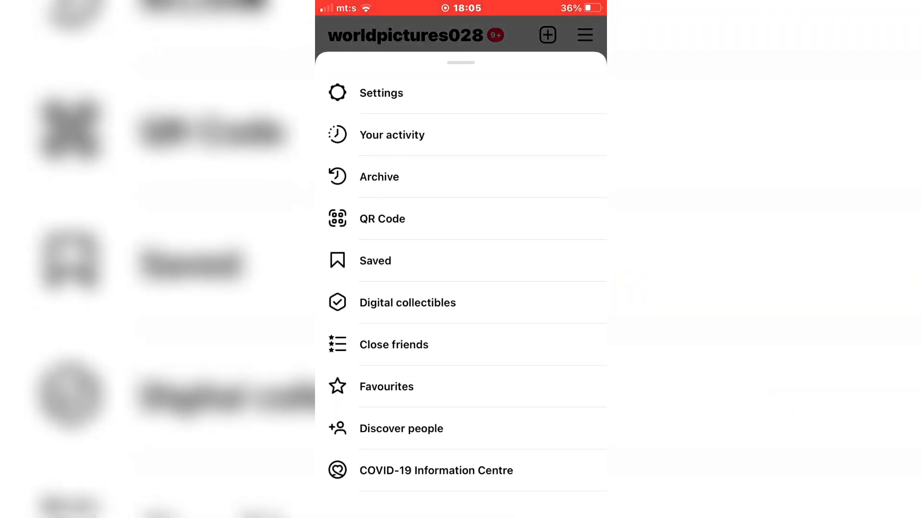
{"action": "left_click", "coordinate": [381, 93]}
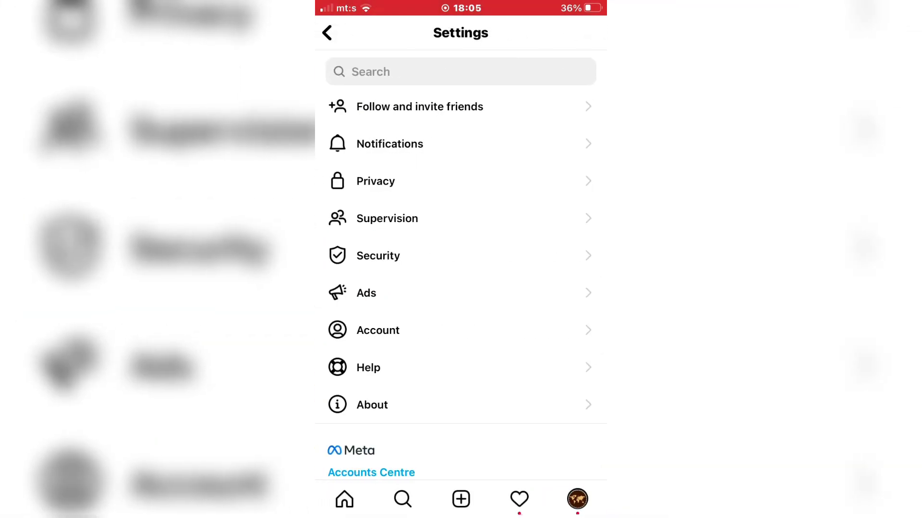
{"action": "left_click", "coordinate": [459, 181]}
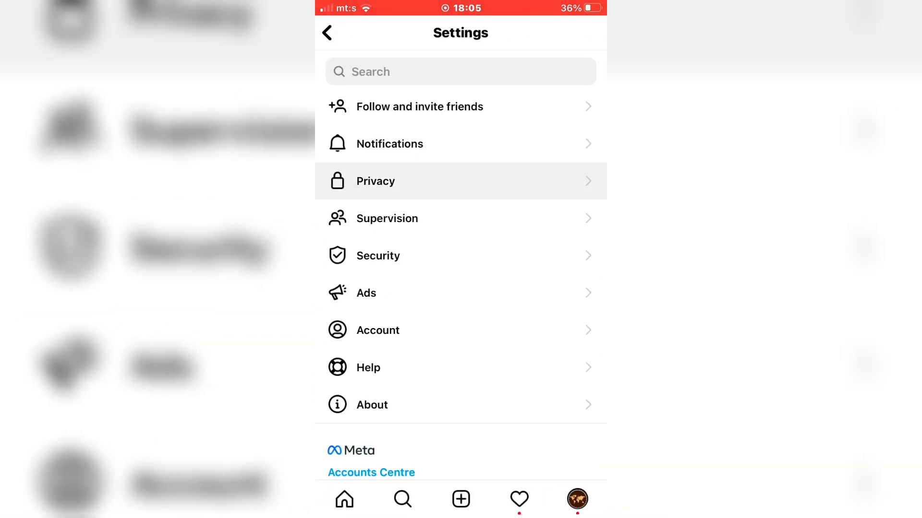
{"action": "scroll", "coordinate": [461, 289], "scroll_direction": "down", "scroll_amount": 5}
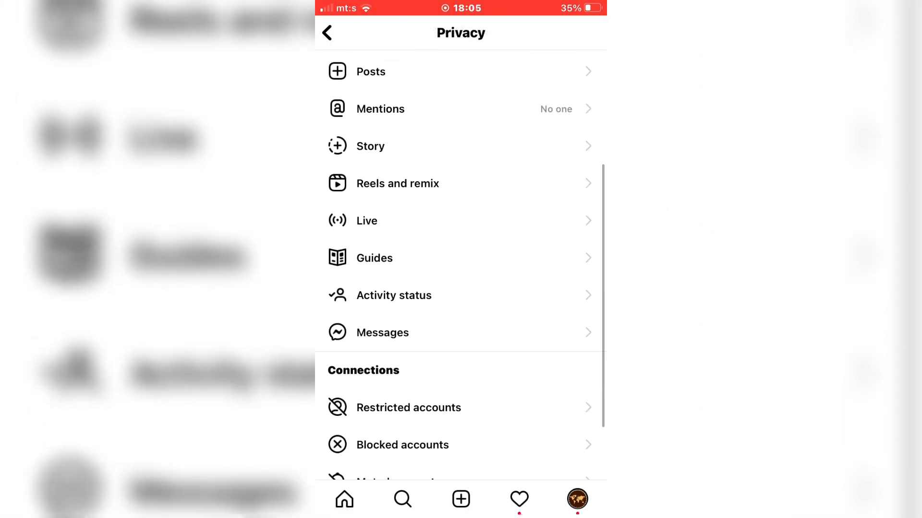
Step: In Activity status, switch on Show Activity Status (enabling Show When You're Active Together)
{"action": "left_click", "coordinate": [460, 214]}
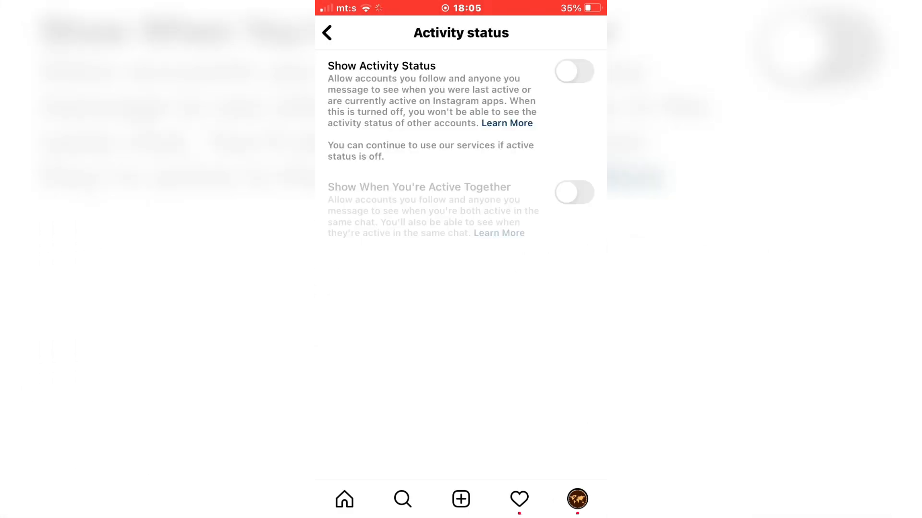
{"action": "left_click", "coordinate": [573, 71]}
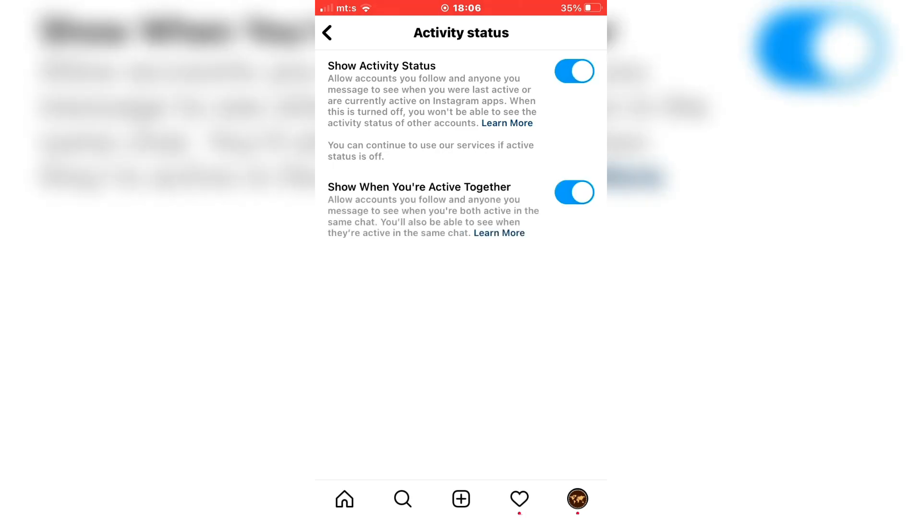